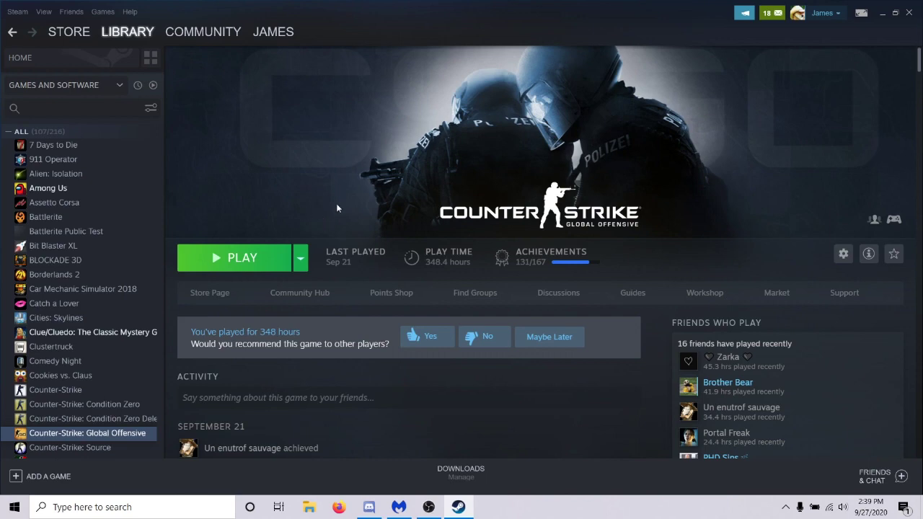
View the Windows power options that include Restart, and dismiss them without choosing one
left_click(14, 507)
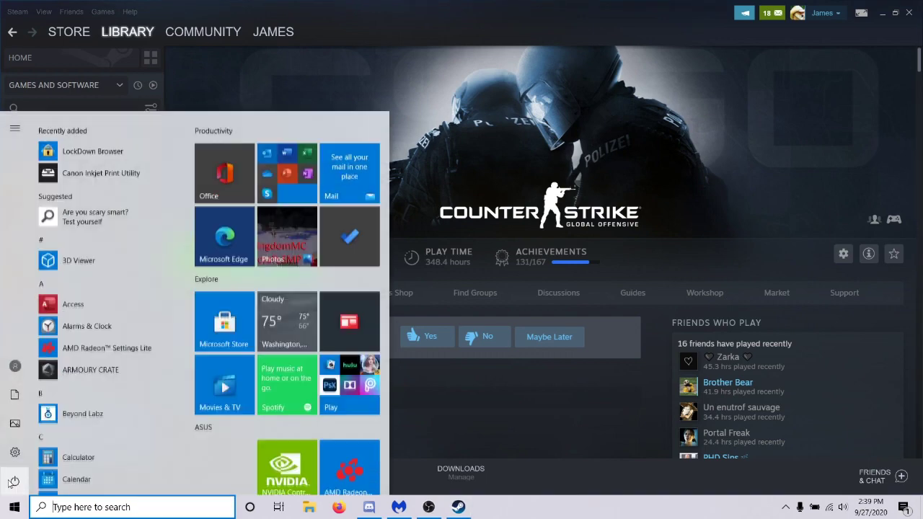
left_click(12, 480)
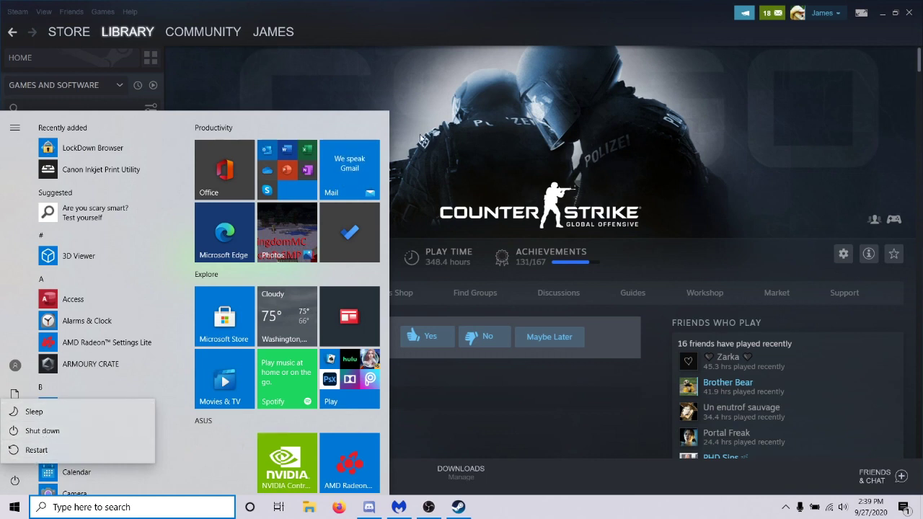
key("Escape")
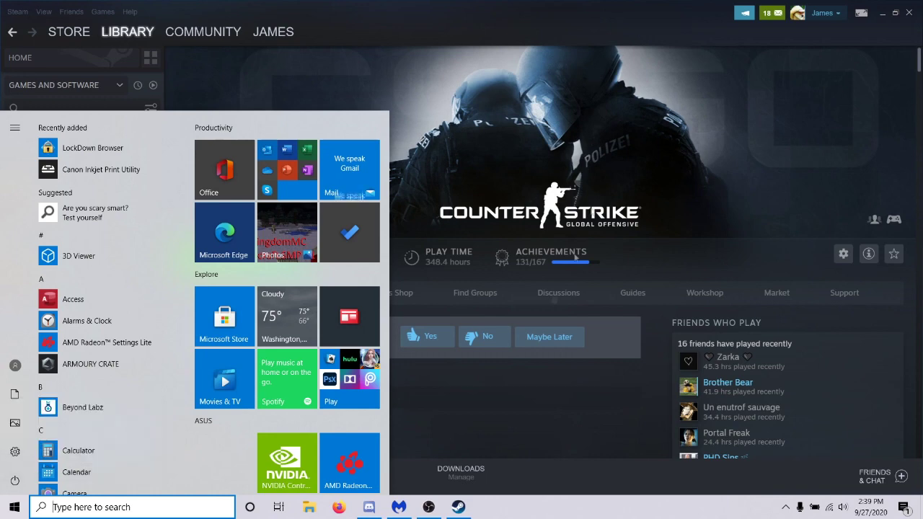
key("Escape")
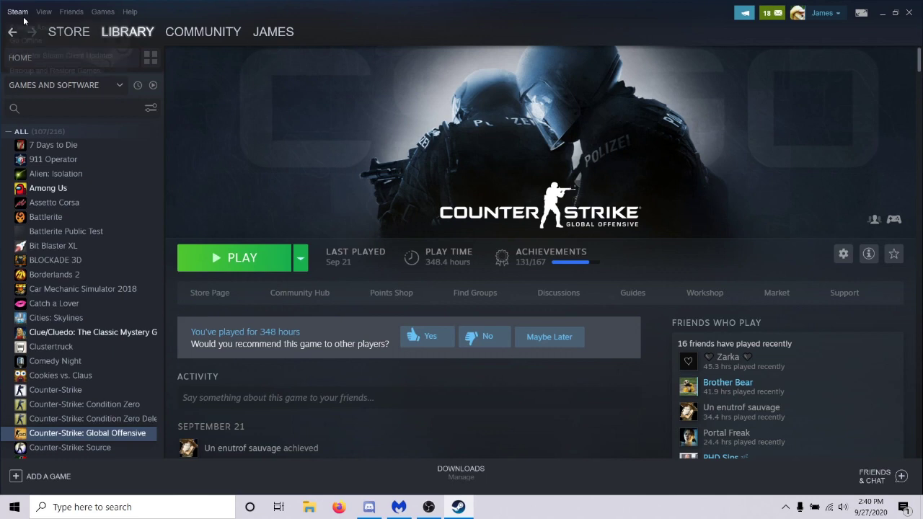
Check for Steam client updates and close the updater window
left_click(19, 12)
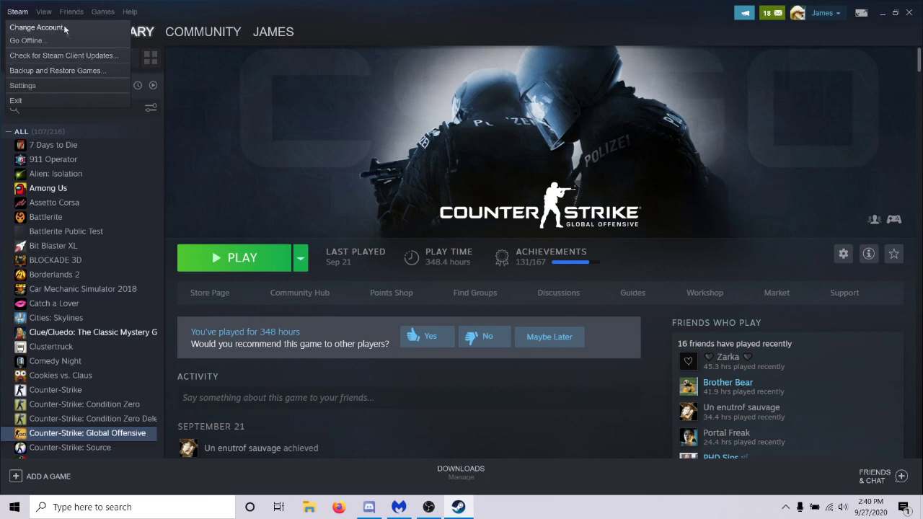
left_click(18, 12)
left_click(18, 12)
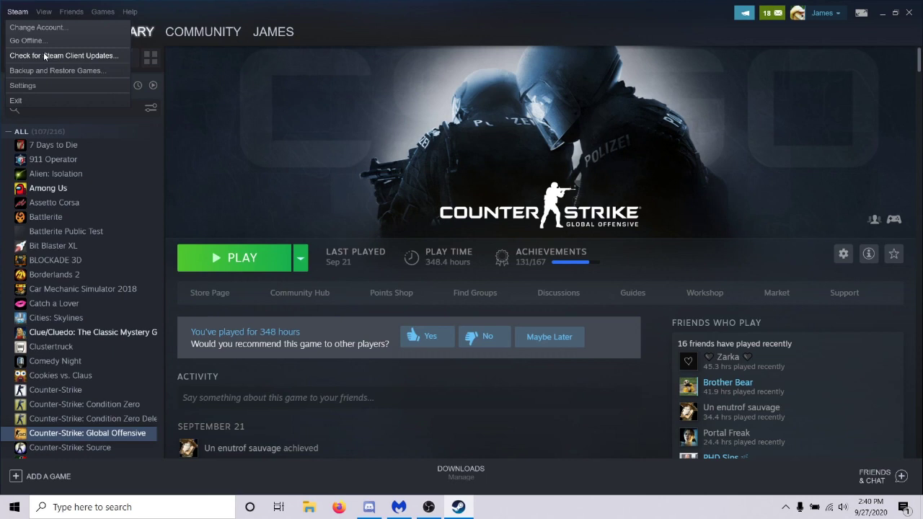
left_click(15, 12)
left_click(14, 12)
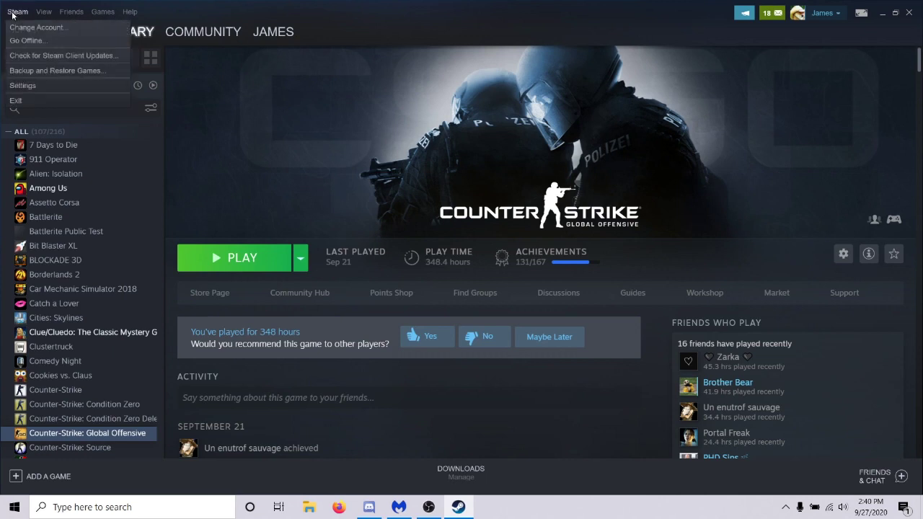
left_click(24, 56)
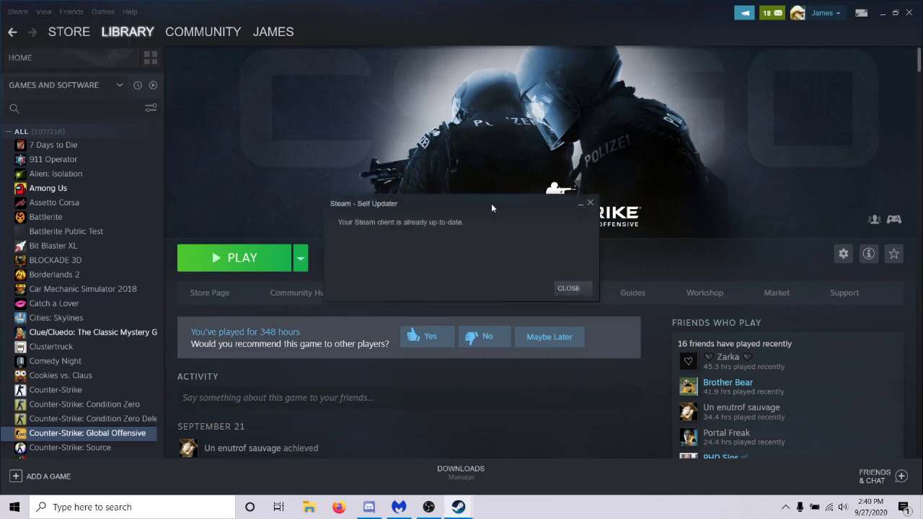
left_click(569, 289)
Verify the integrity of the Counter-Strike: Global Offensive game files from the game's properties
scroll(78, 347, "down", 3)
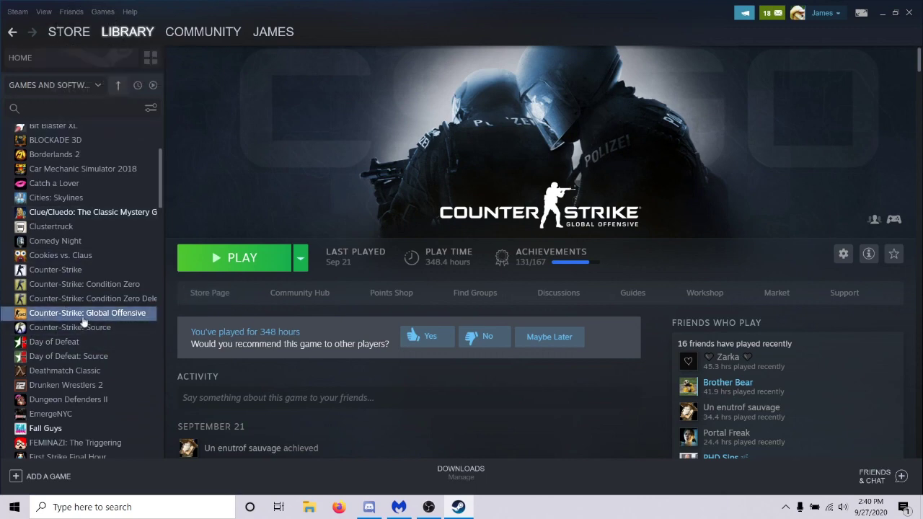
right_click(84, 319)
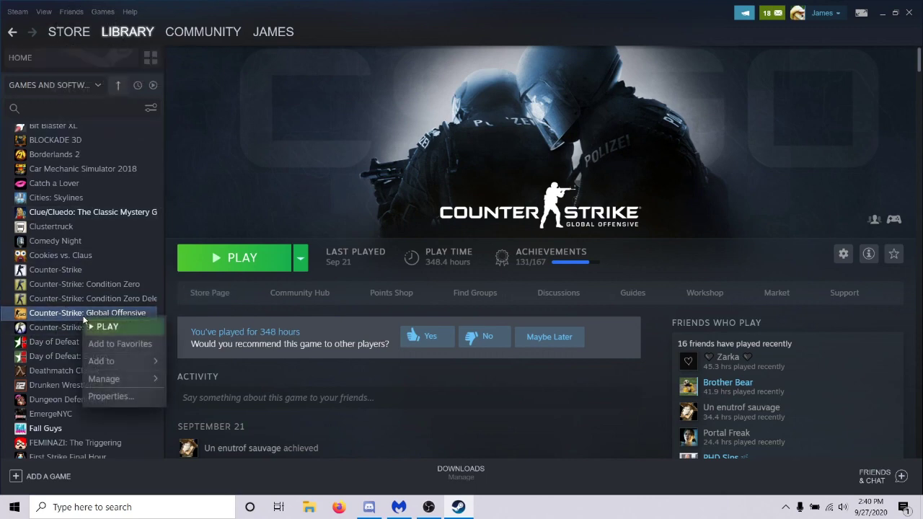
left_click(112, 396)
left_click(420, 85)
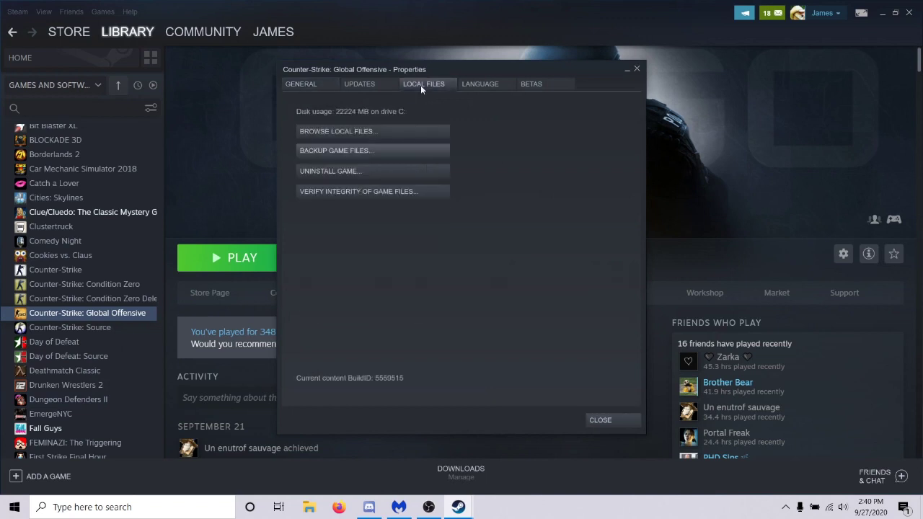
left_click(338, 190)
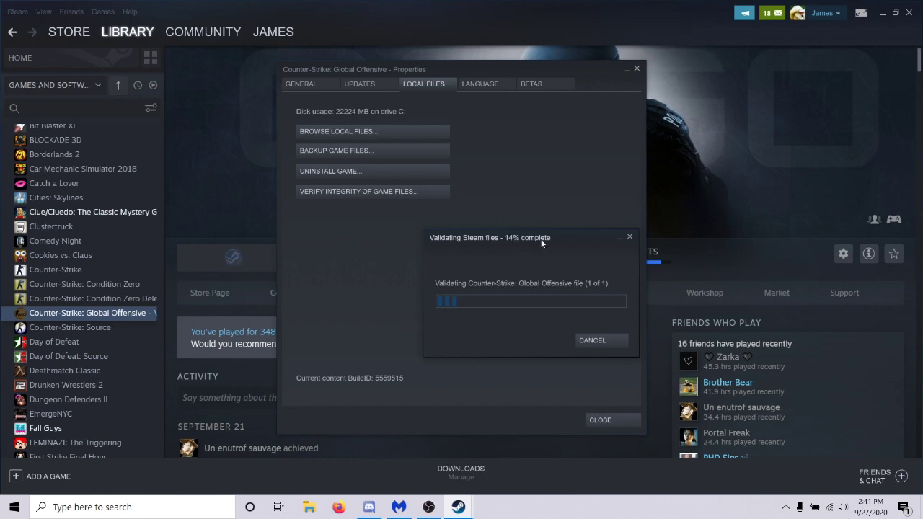
left_click_drag(540, 238, 485, 238)
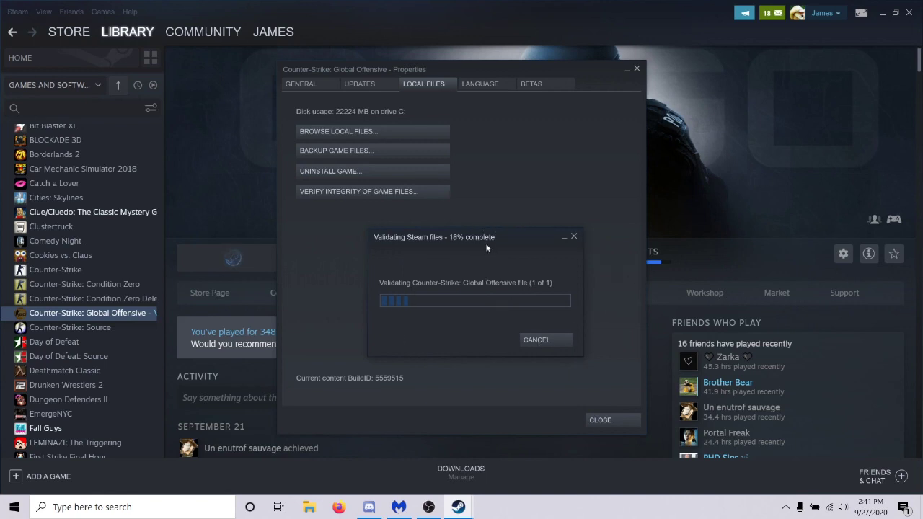
left_click_drag(484, 243, 497, 248)
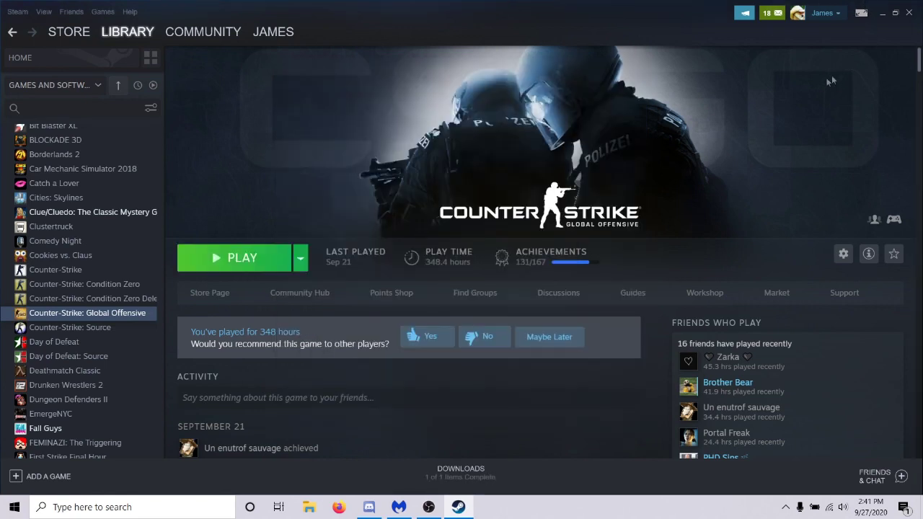
Open Task Manager, select the Steam Client Service (32 bit) background process, and close Task Manager
left_click(829, 15)
right_click(544, 511)
left_click(620, 442)
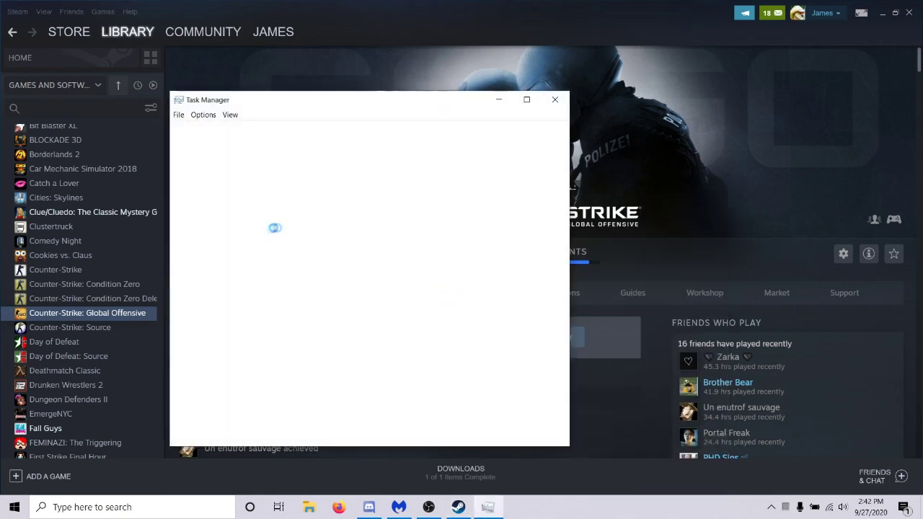
scroll(291, 283, "down", 6)
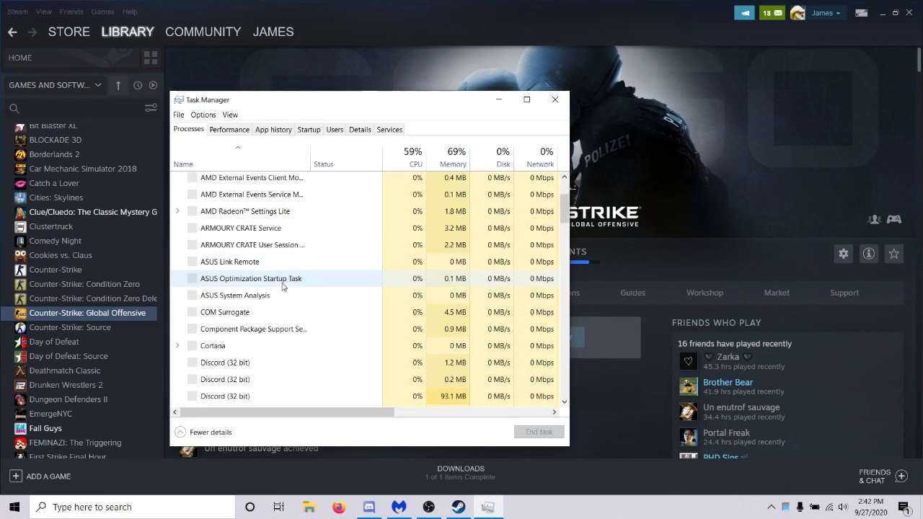
scroll(282, 286, "down", 2)
scroll(283, 287, "up", 2)
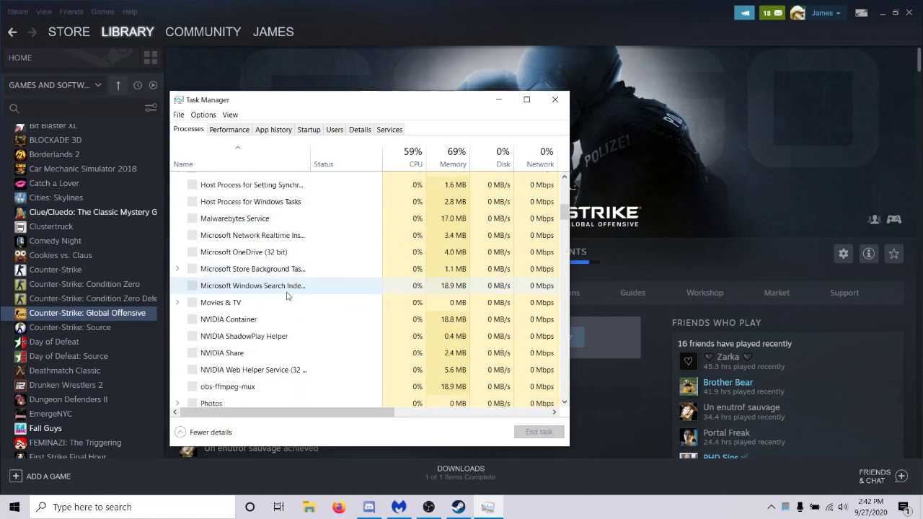
scroll(282, 278, "down", 10)
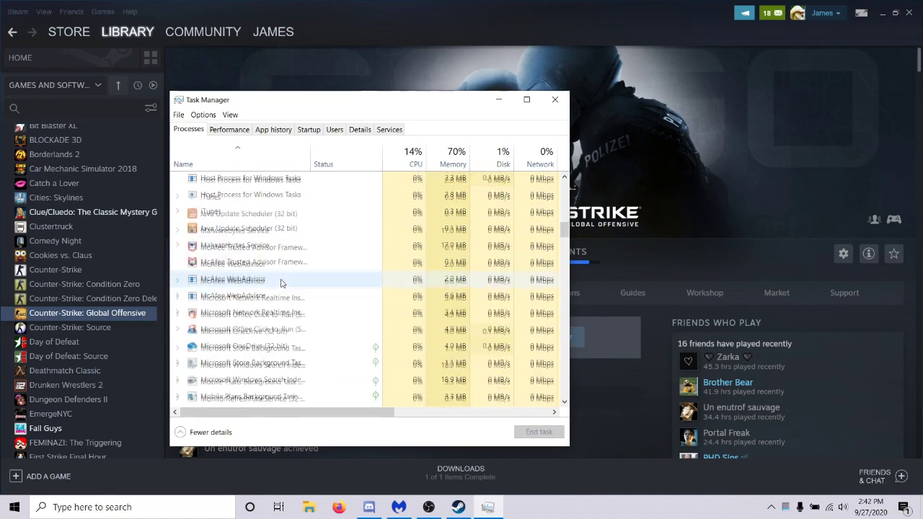
scroll(277, 286, "down", 8)
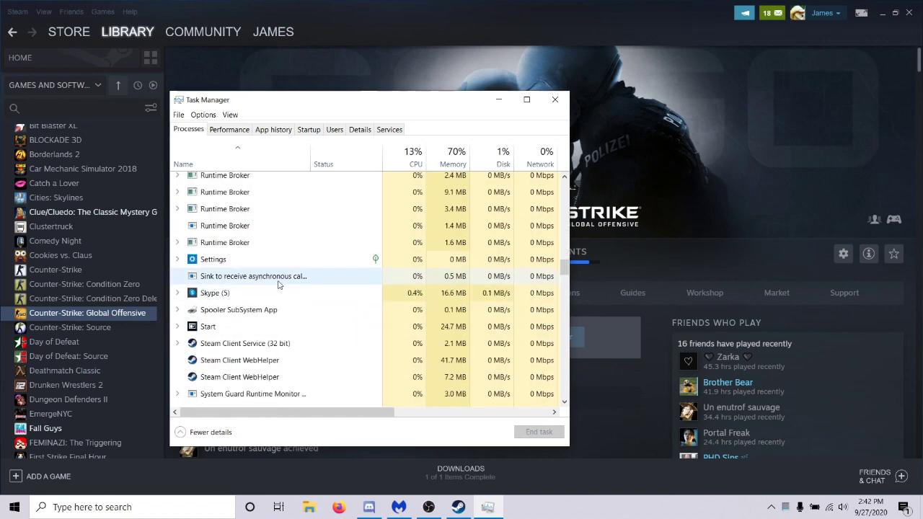
left_click(241, 274)
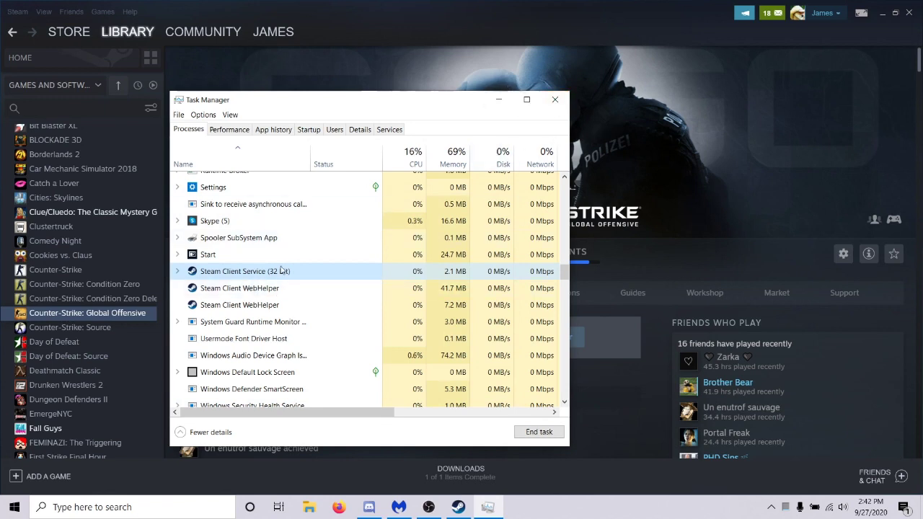
left_click(554, 100)
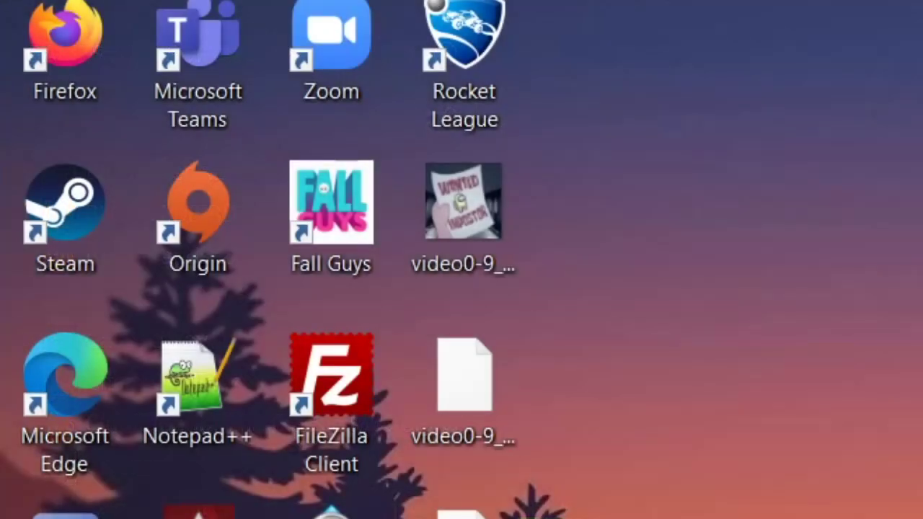
Open the launch options of the Steam desktop shortcut to relaunch Steam
left_click(54, 238)
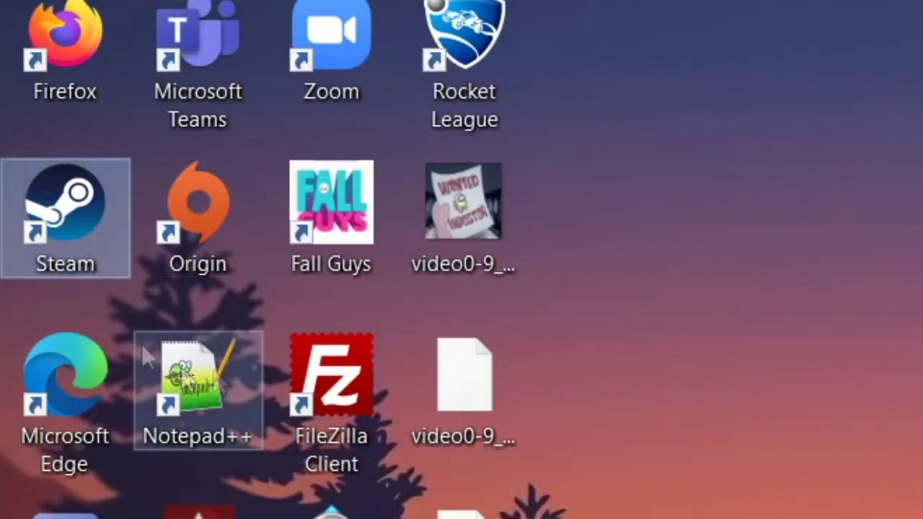
right_click(54, 203)
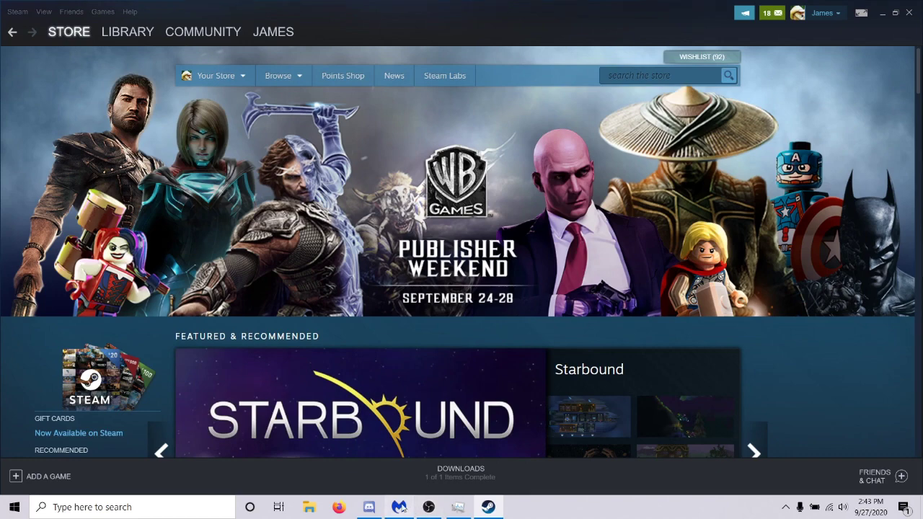
Switch to Malwarebytes to view its scanner and real-time protection options, and close its window
left_click(401, 508)
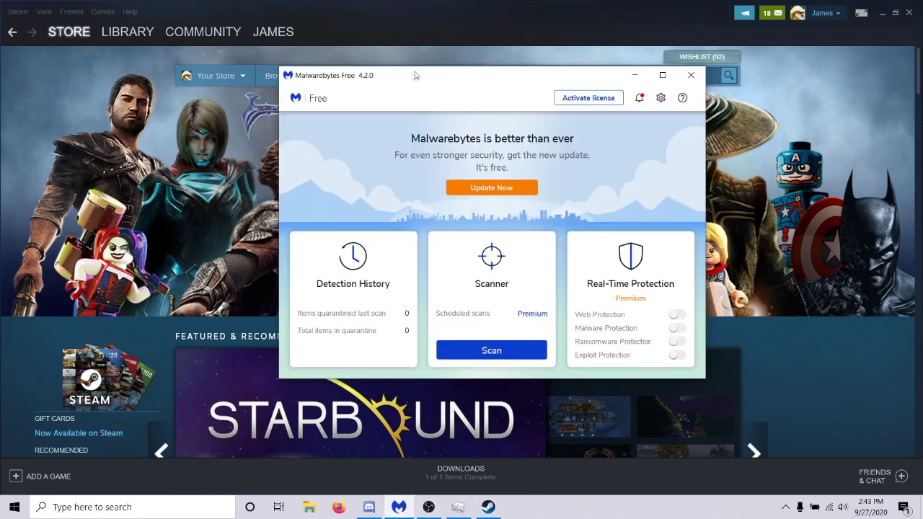
left_click_drag(416, 75, 352, 108)
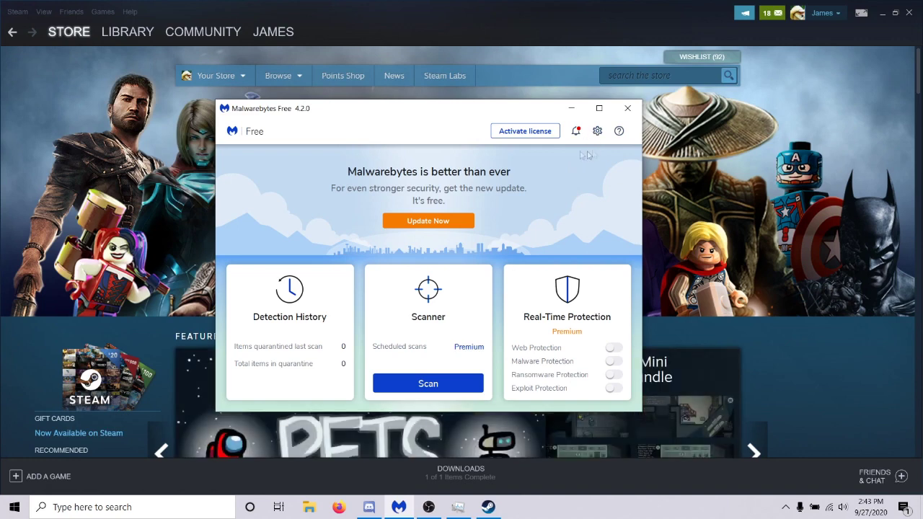
left_click_drag(475, 120, 511, 117)
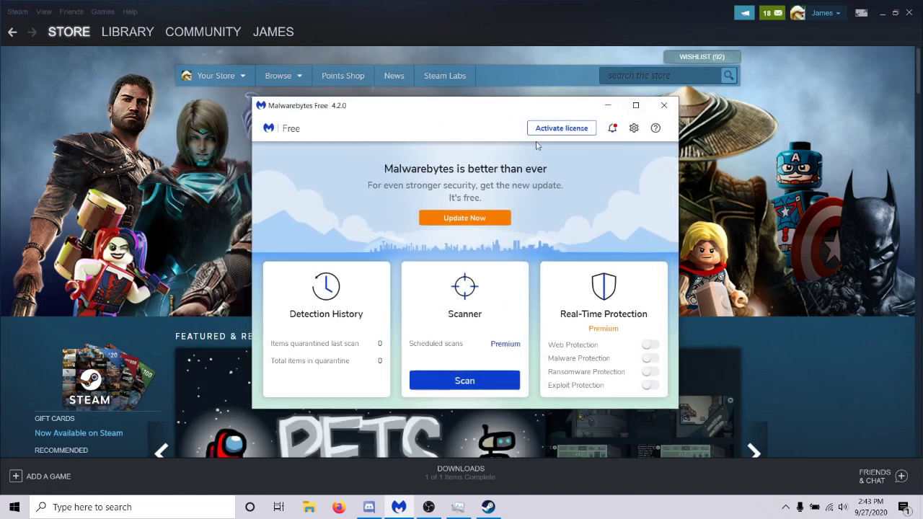
left_click(663, 105)
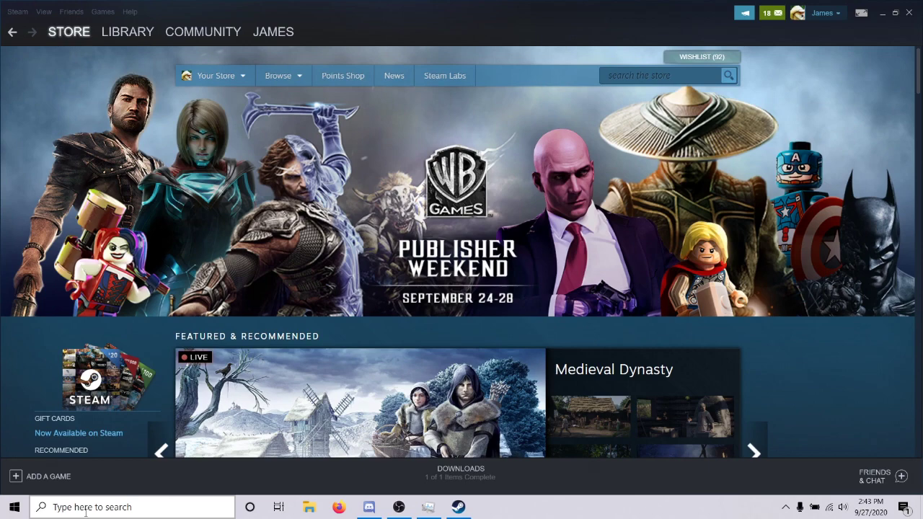
key("super+r")
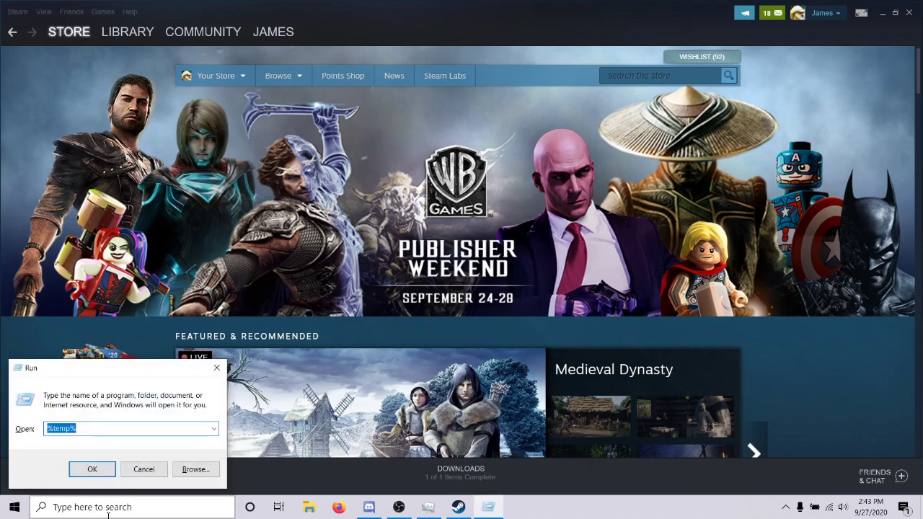
key("super")
key("super")
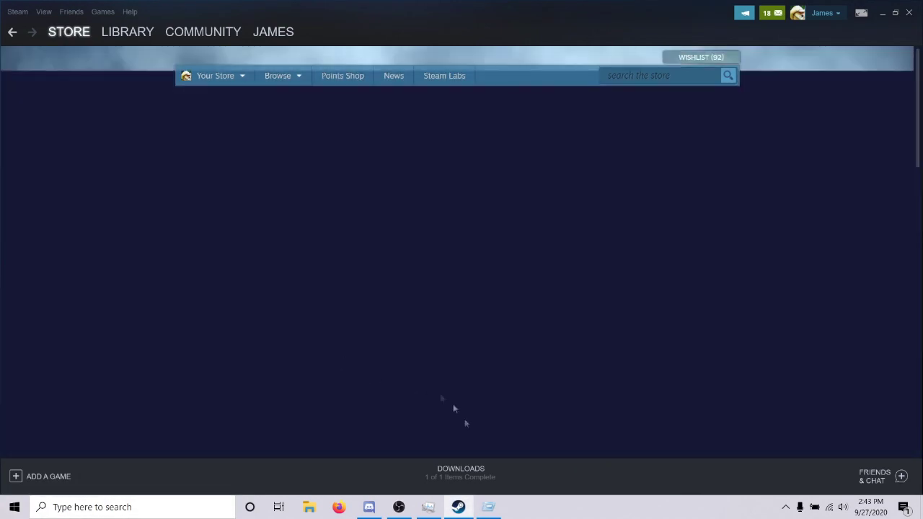
key("super+r")
key("Escape")
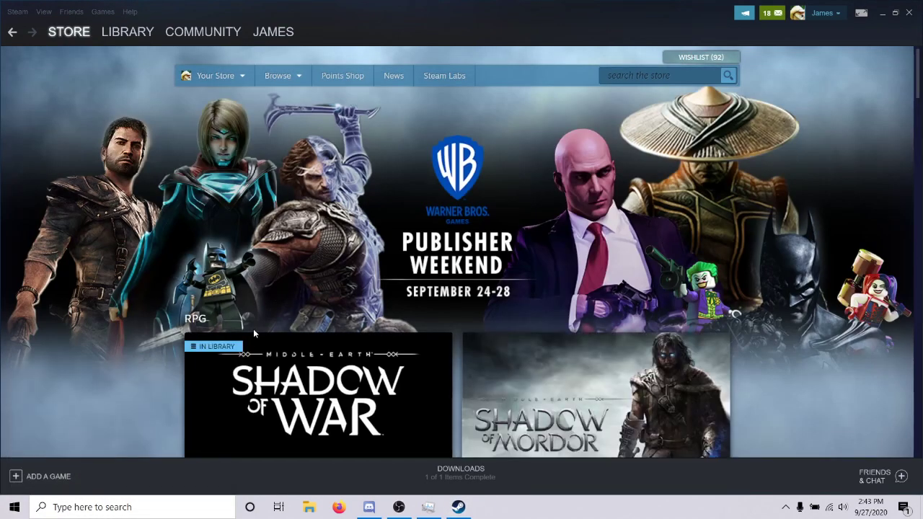
mouse_move(231, 339)
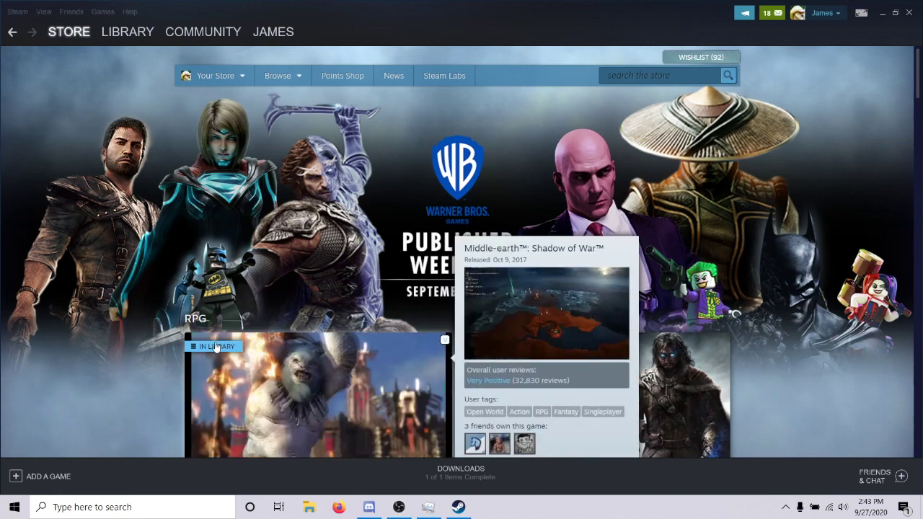
Open the Windows temporary files folder with the Run command %temp% and look through its contents
key("super+r")
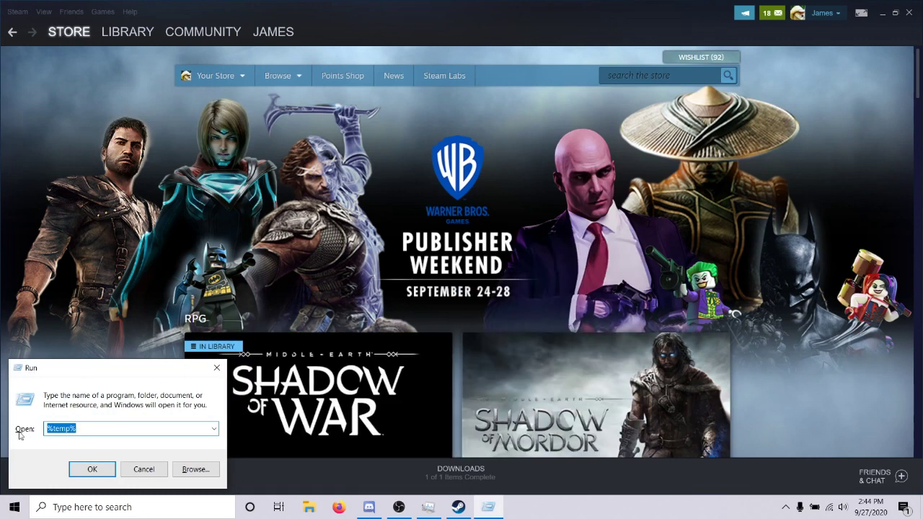
left_click(53, 430)
left_click(102, 465)
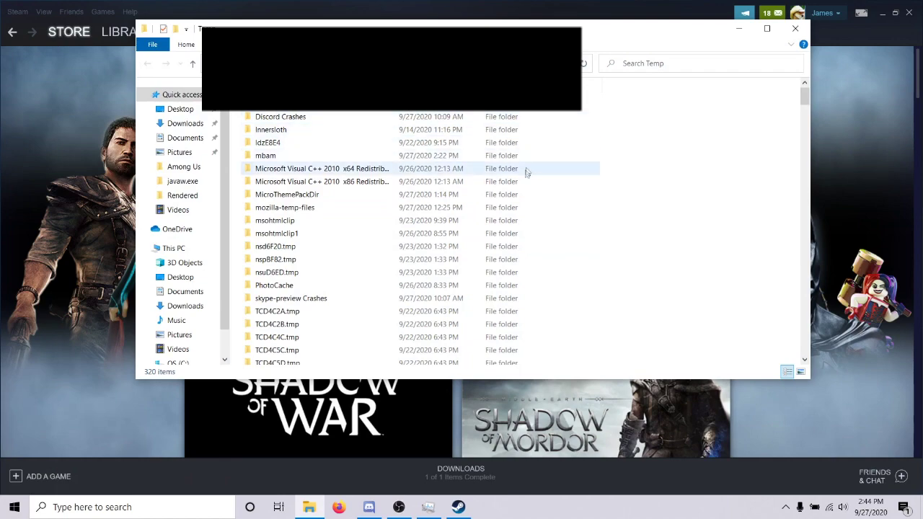
scroll(521, 180, "down", 1)
scroll(514, 179, "up", 1)
scroll(611, 157, "down", 7)
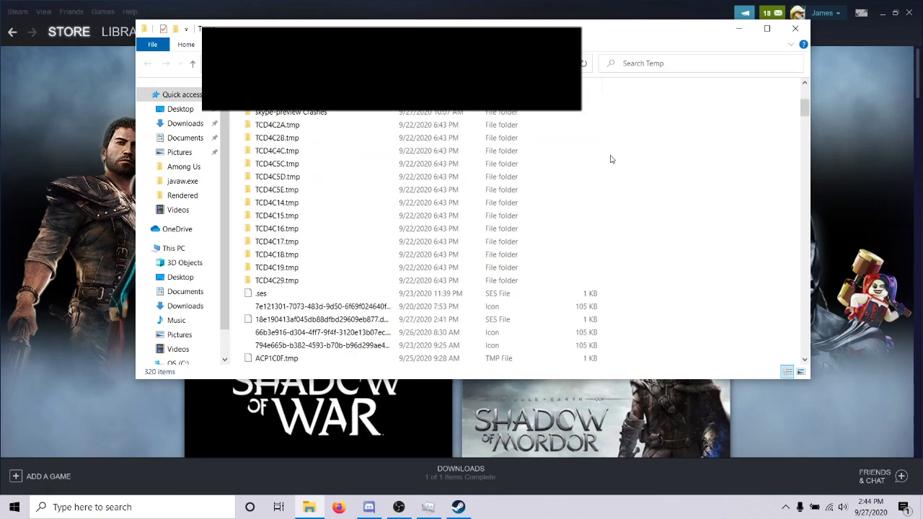
scroll(612, 159, "down", 10)
scroll(610, 157, "up", 14)
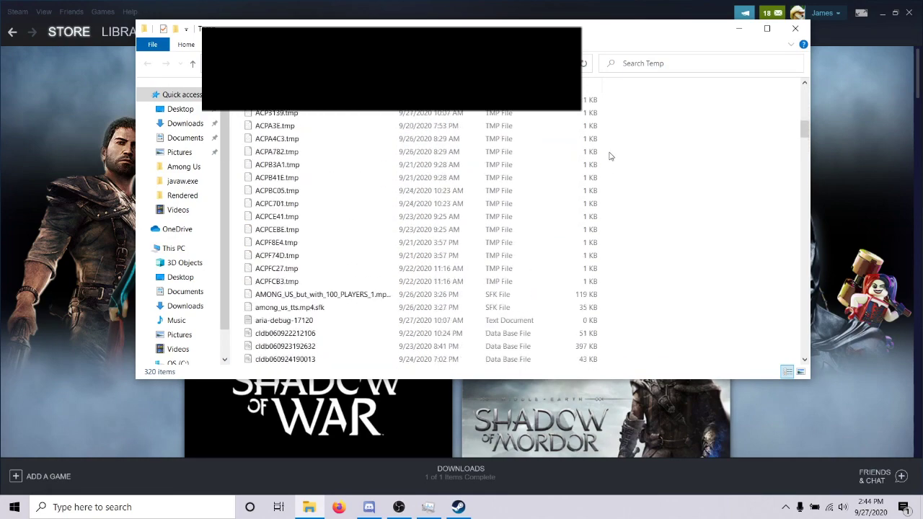
Close the temporary files folder, and view the available graphics drivers in GeForce Experience before closing it
scroll(609, 156, "up", 5)
left_click(795, 29)
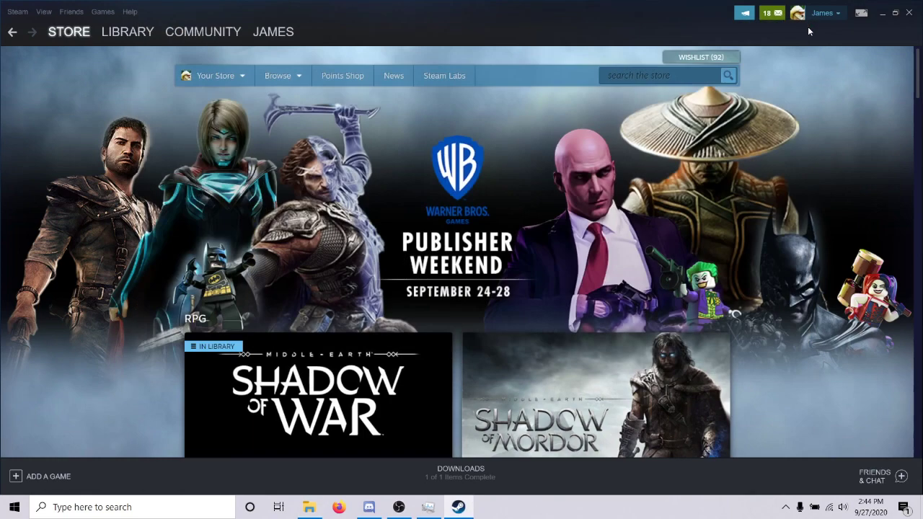
left_click(108, 507)
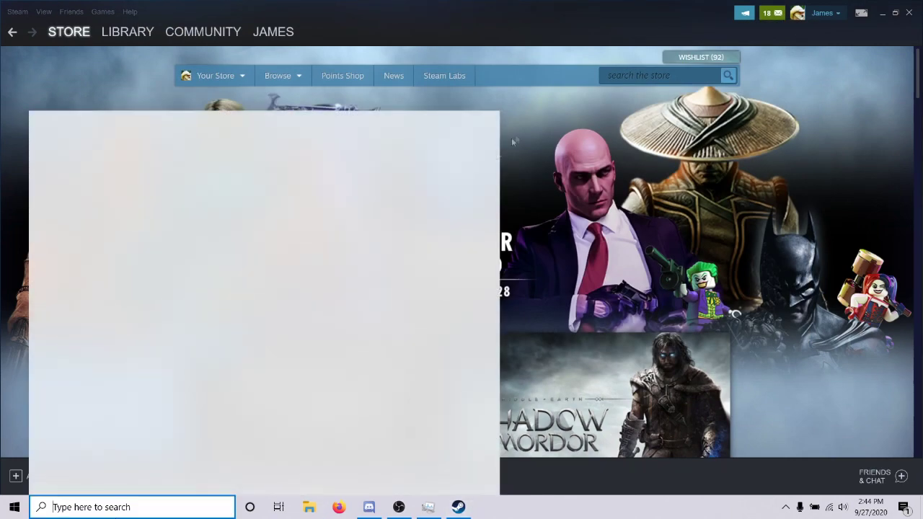
type("geforce exp")
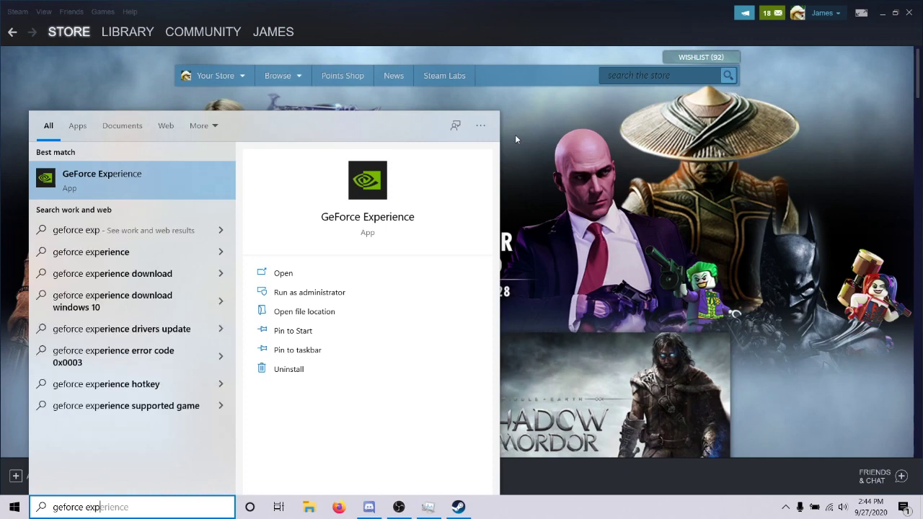
key("Return")
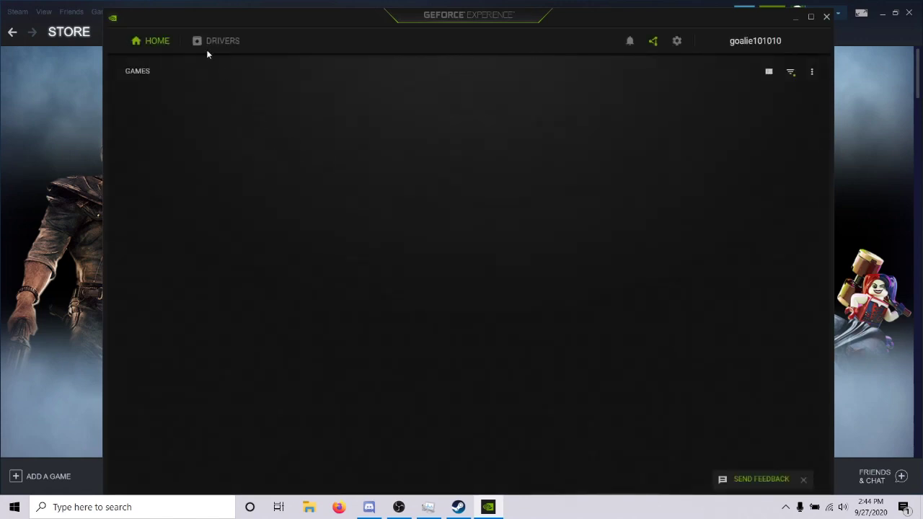
left_click(214, 45)
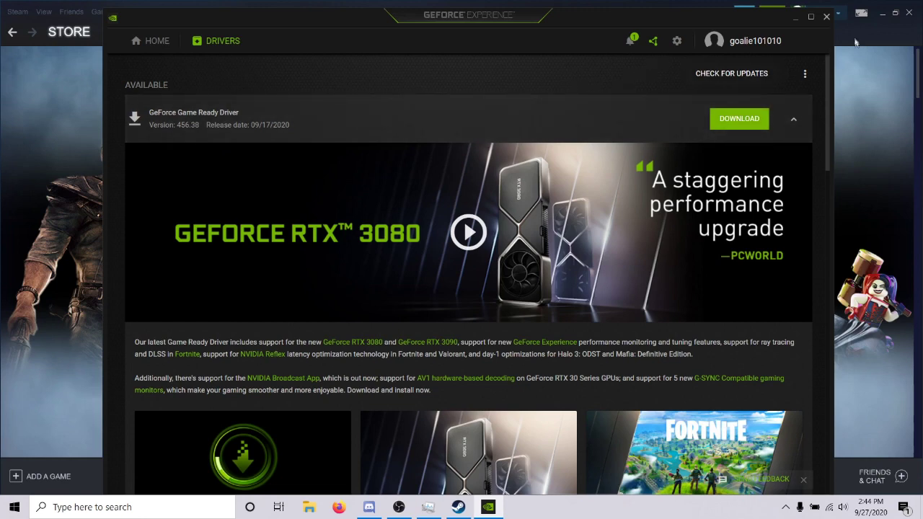
left_click(826, 15)
Search Windows for "update", open Check for updates to view the Windows Update status, and close Settings
left_click(132, 507)
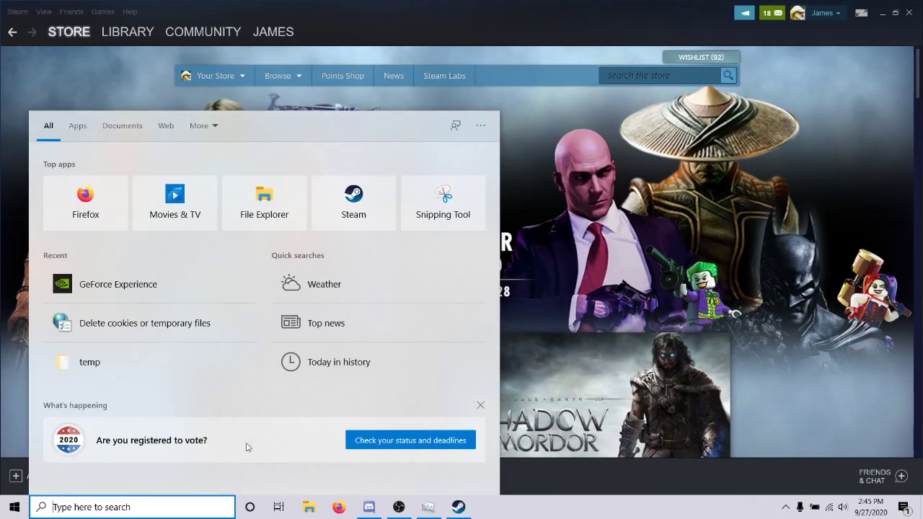
type("update")
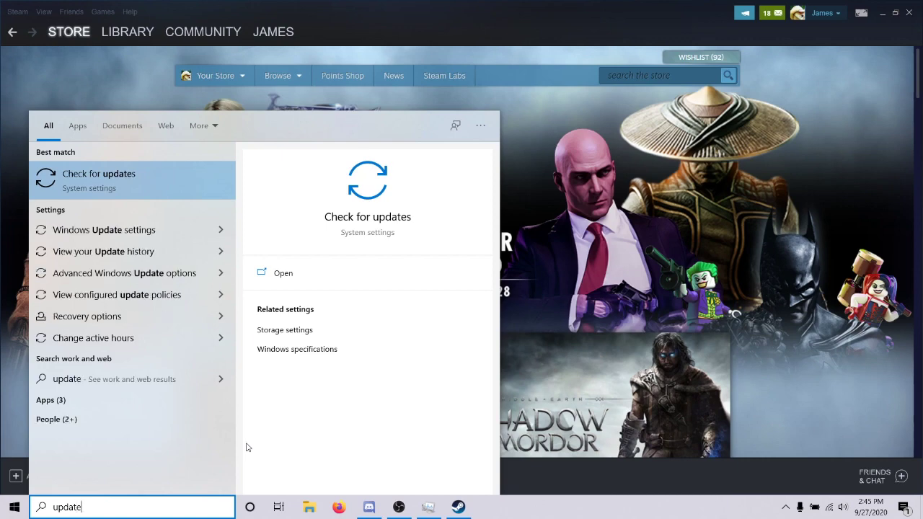
left_click(130, 175)
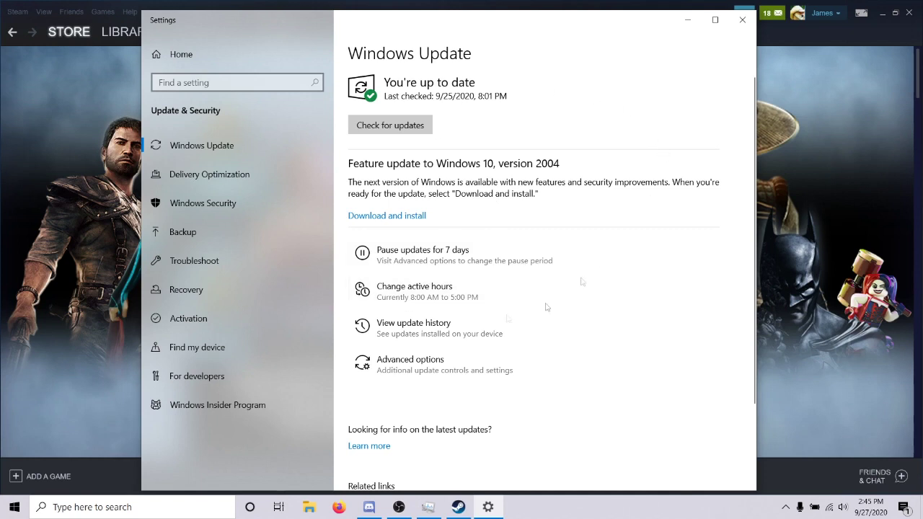
left_click(741, 19)
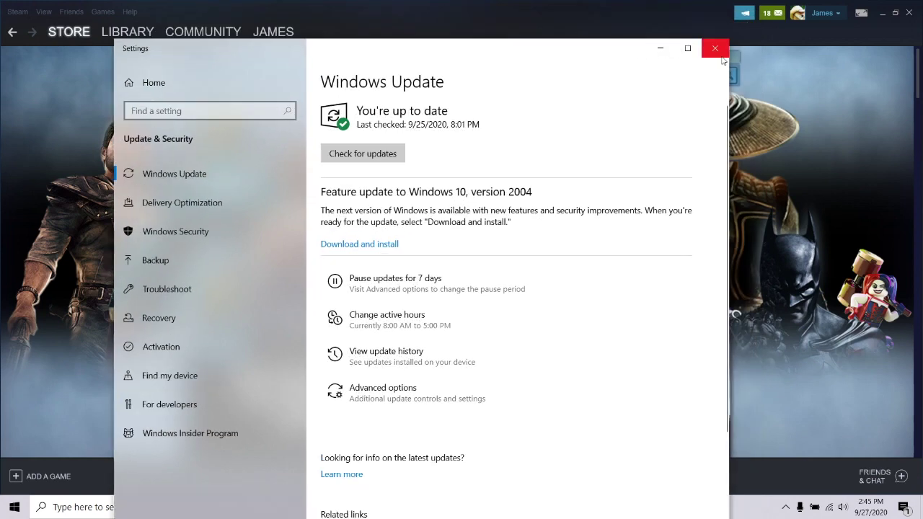
left_click(715, 46)
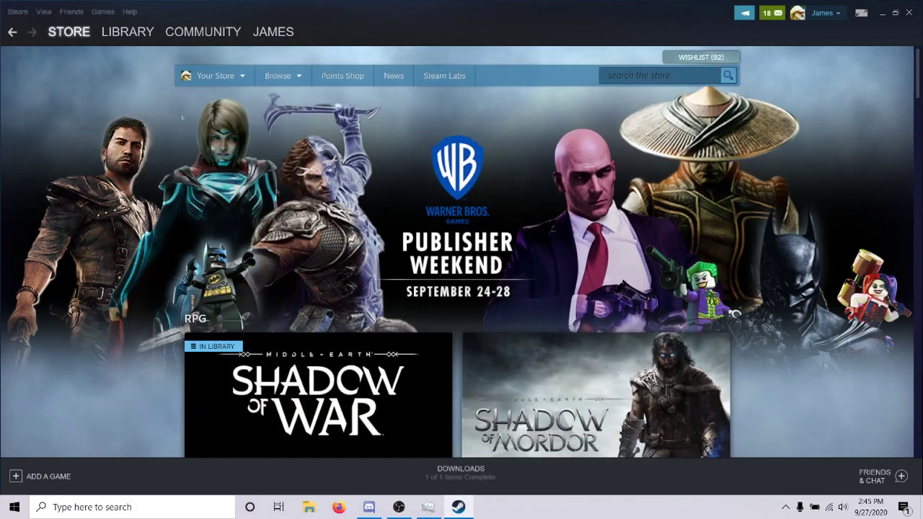